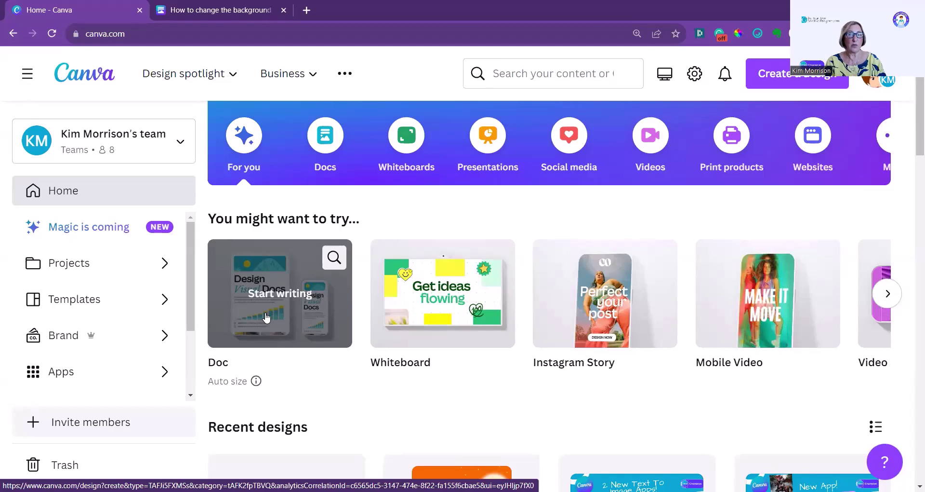
- Switch to the browser tab holding the 'How to change the background colour in Canva Docs' Doc
{"action": "left_click", "coordinate": [222, 8]}
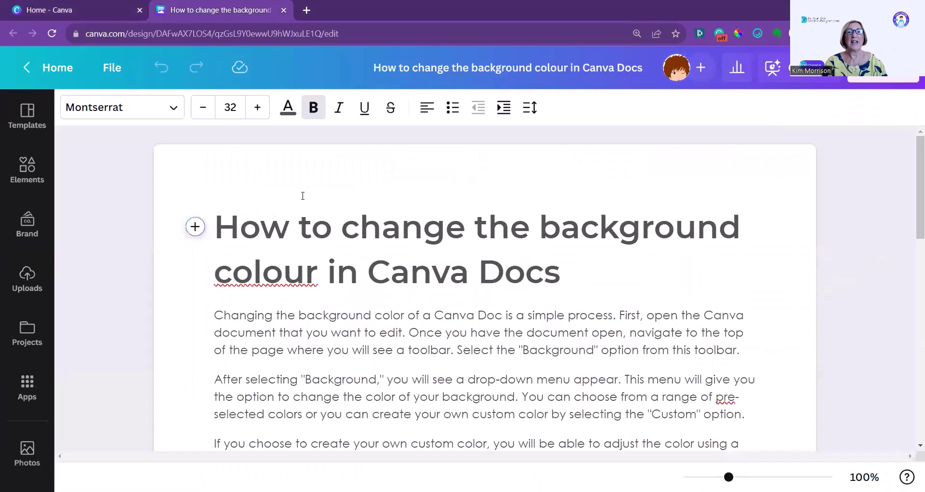
{"action": "left_click", "coordinate": [195, 226]}
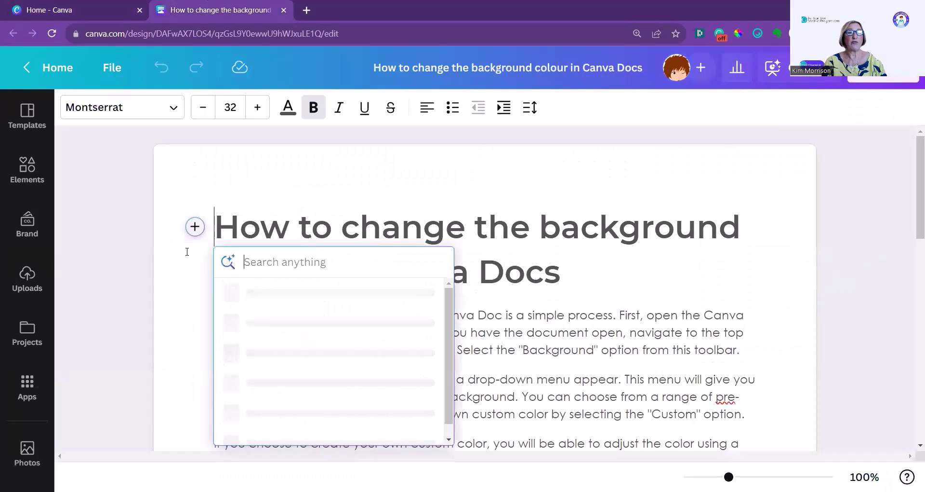
{"action": "left_click", "coordinate": [224, 228]}
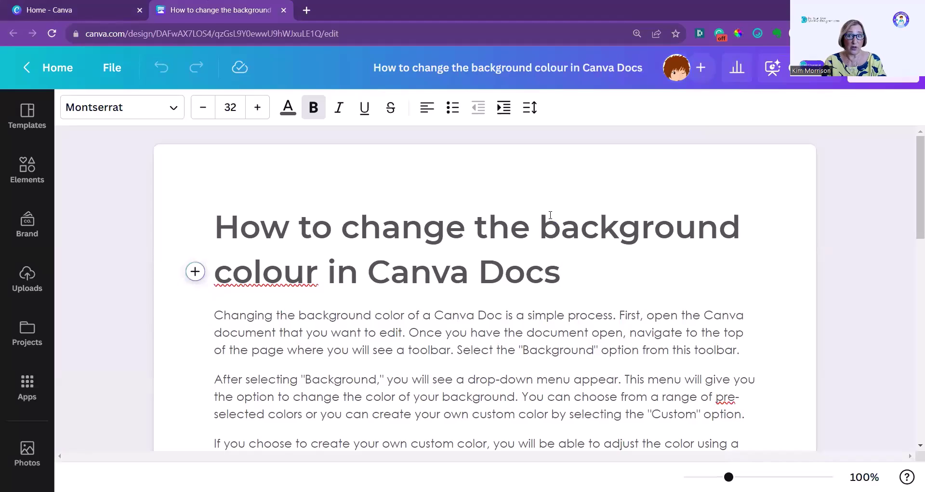
{"action": "scroll", "coordinate": [538, 228], "scroll_direction": "down", "scroll_amount": 3}
{"action": "scroll", "coordinate": [524, 249], "scroll_direction": "up", "scroll_amount": 3}
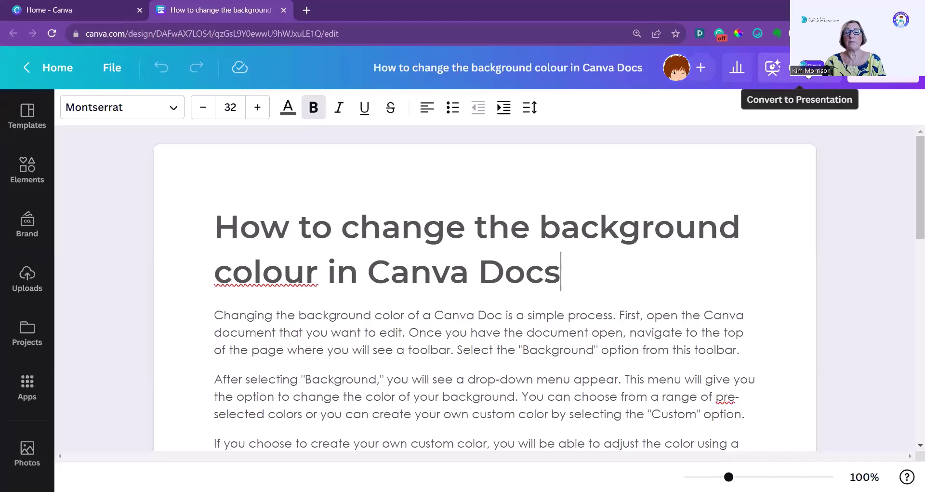
- Convert the Doc into a presentation using the first blue Your Brand design
{"action": "left_click", "coordinate": [808, 74]}
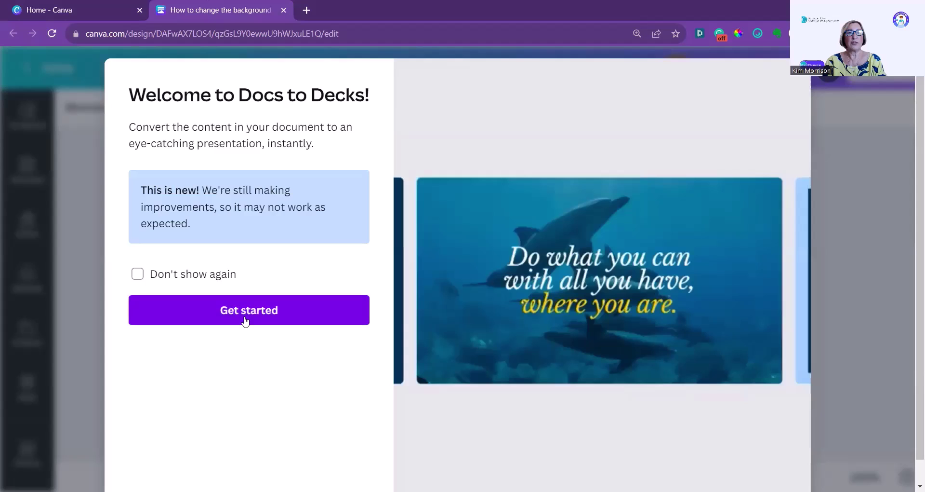
{"action": "left_click", "coordinate": [246, 320]}
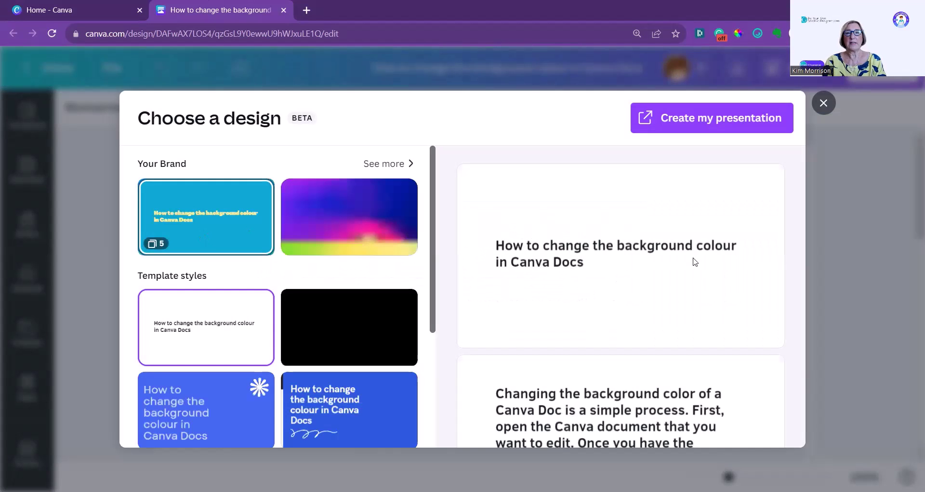
{"action": "left_click", "coordinate": [203, 232]}
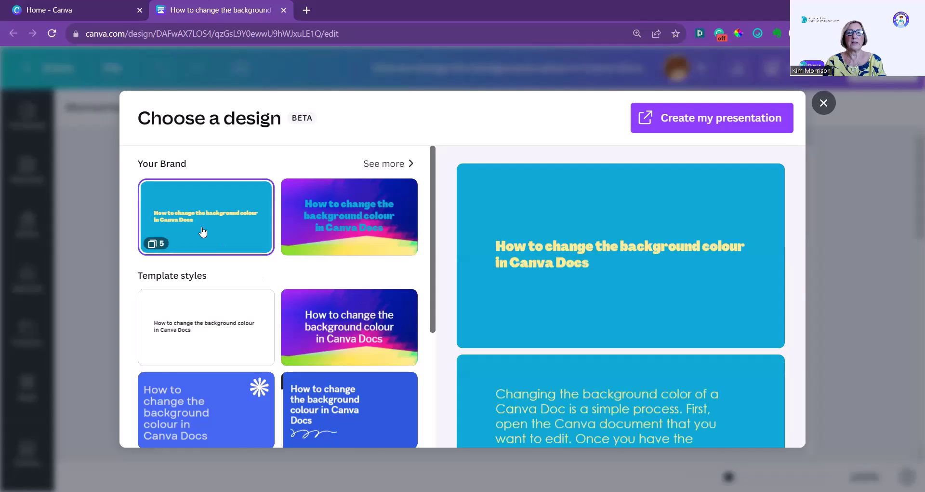
{"action": "left_click", "coordinate": [713, 118]}
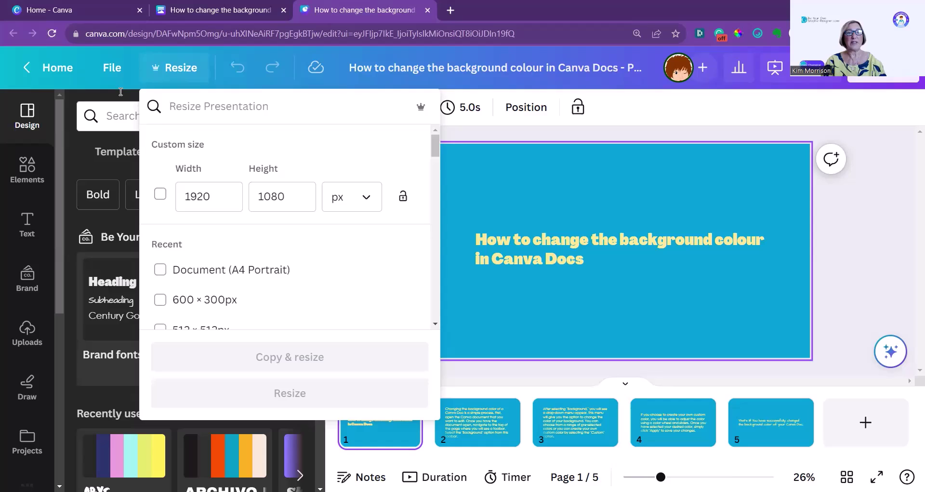
- Make a Document (A4 Portrait) resized copy of the presentation and view its page 2
{"action": "left_click", "coordinate": [161, 269]}
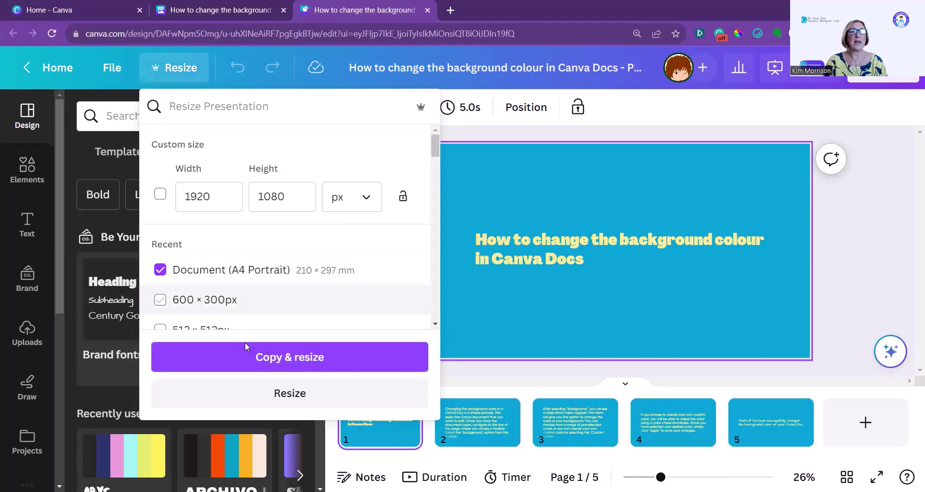
{"action": "left_click", "coordinate": [264, 356]}
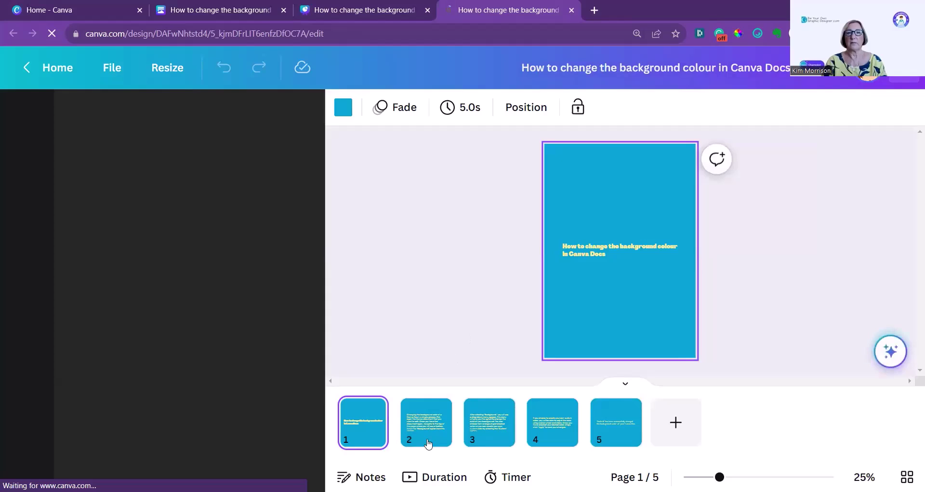
{"action": "left_click", "coordinate": [428, 444]}
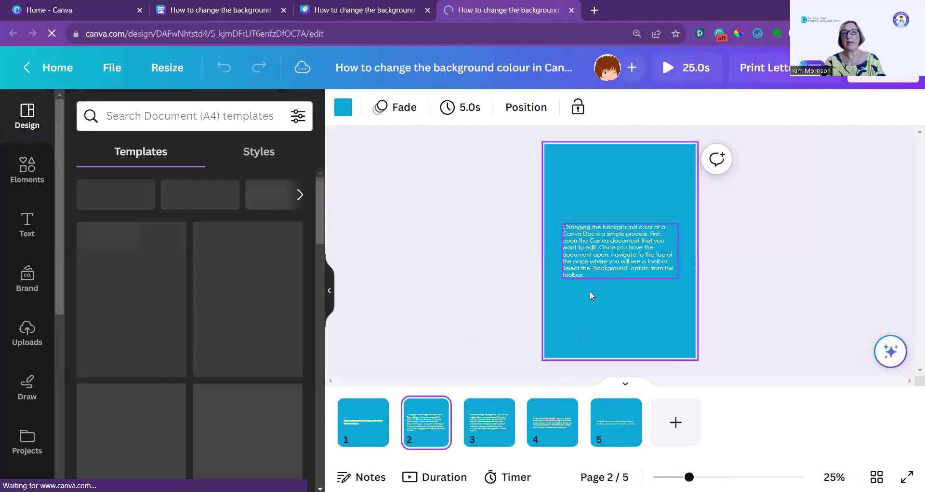
- Move page 2's paragraph onto page 1, directly beneath the title at the top
{"action": "left_click", "coordinate": [612, 260]}
{"action": "left_click_drag", "start_coordinate": [612, 260], "coordinate": [589, 306]}
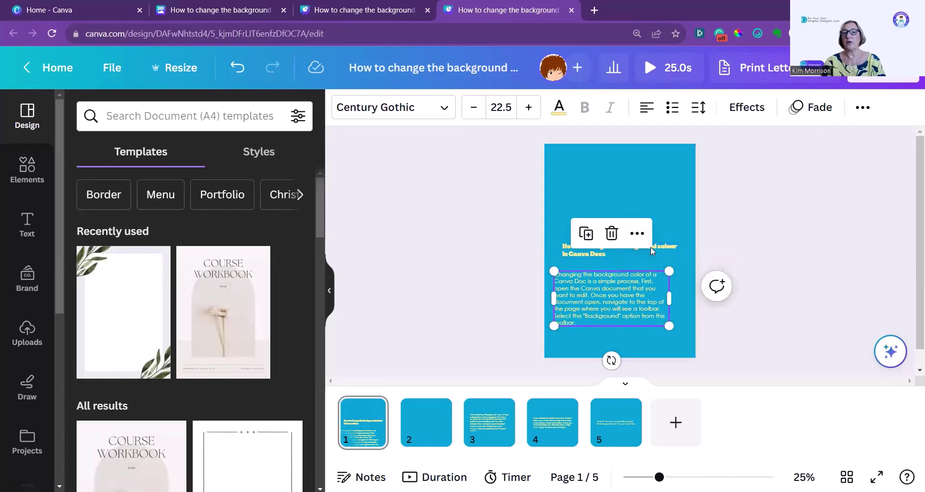
{"action": "left_click_drag", "start_coordinate": [662, 244], "coordinate": [670, 181]}
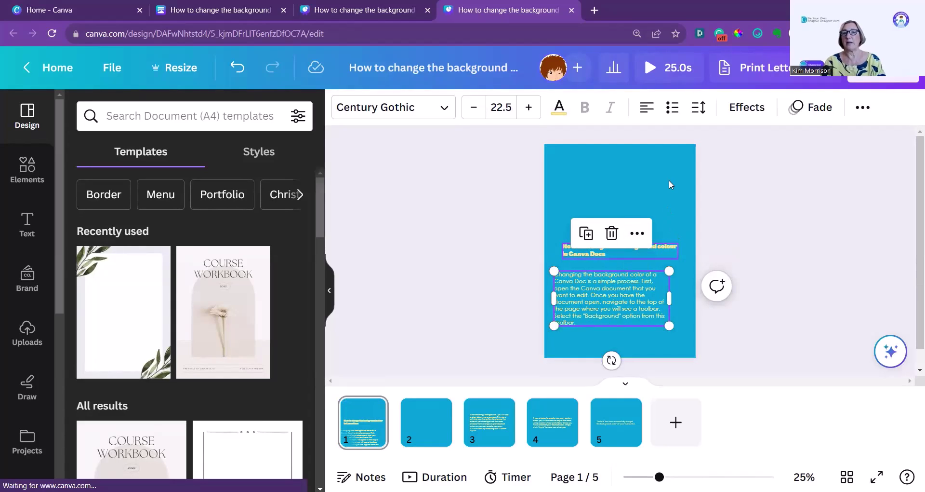
{"action": "left_click_drag", "start_coordinate": [620, 295], "coordinate": [355, 426]}
- Bring page 3's paragraph onto page 1 below the first, then return to the Doc
{"action": "left_click", "coordinate": [489, 421]}
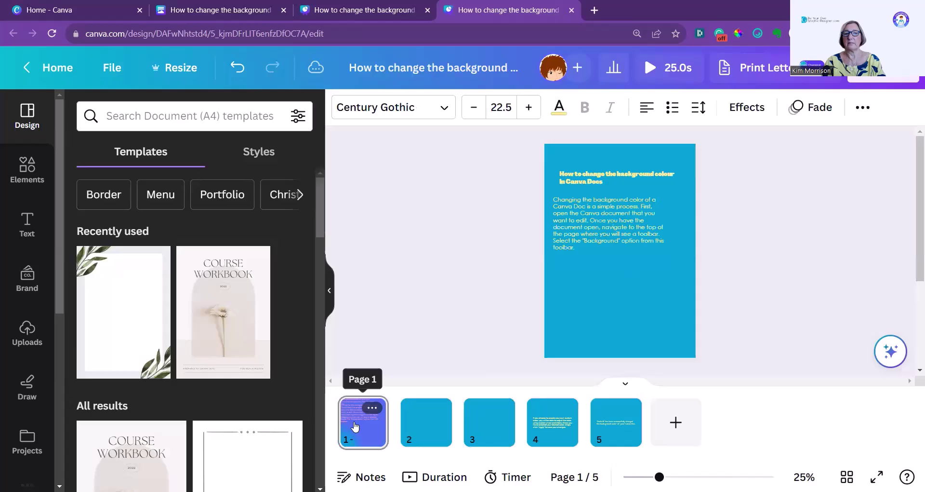
{"action": "left_click", "coordinate": [606, 263]}
{"action": "left_click_drag", "start_coordinate": [607, 263], "coordinate": [600, 292]}
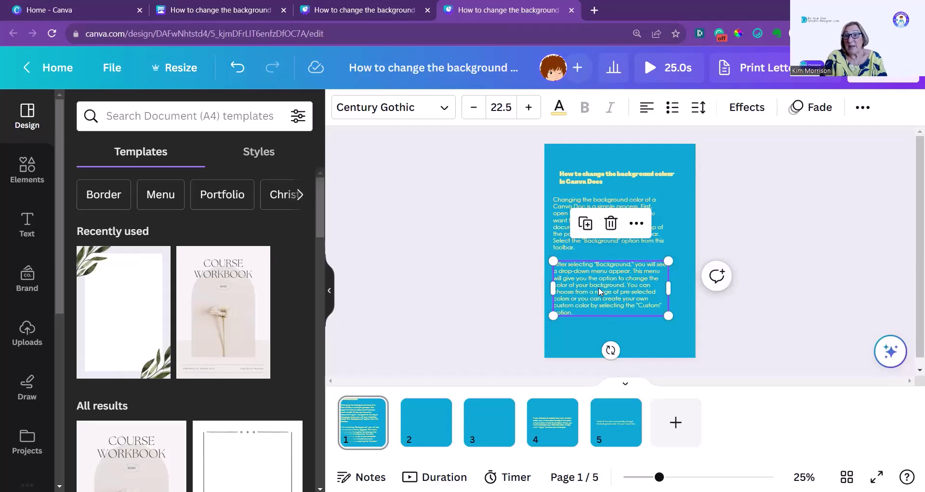
{"action": "key", "text": "ctrl+2"}
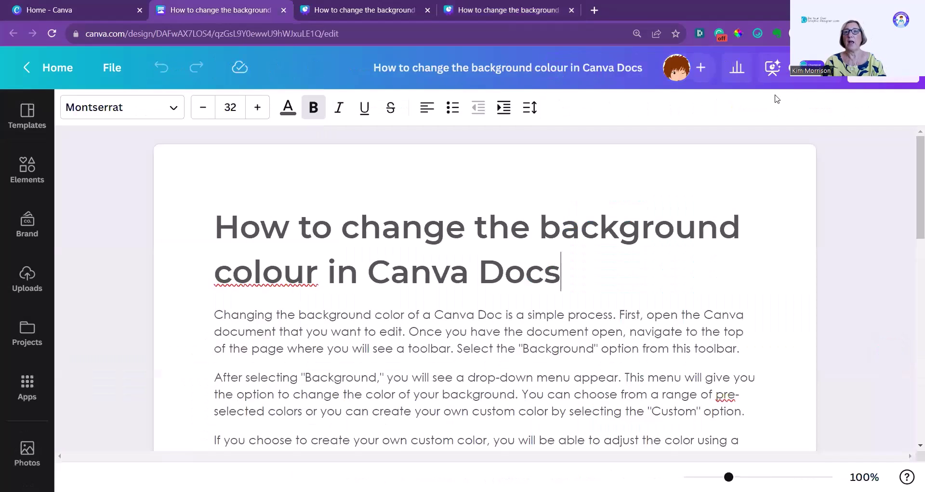
- Download the Doc as a PDF Standard file at A4 size
{"action": "left_click", "coordinate": [882, 79]}
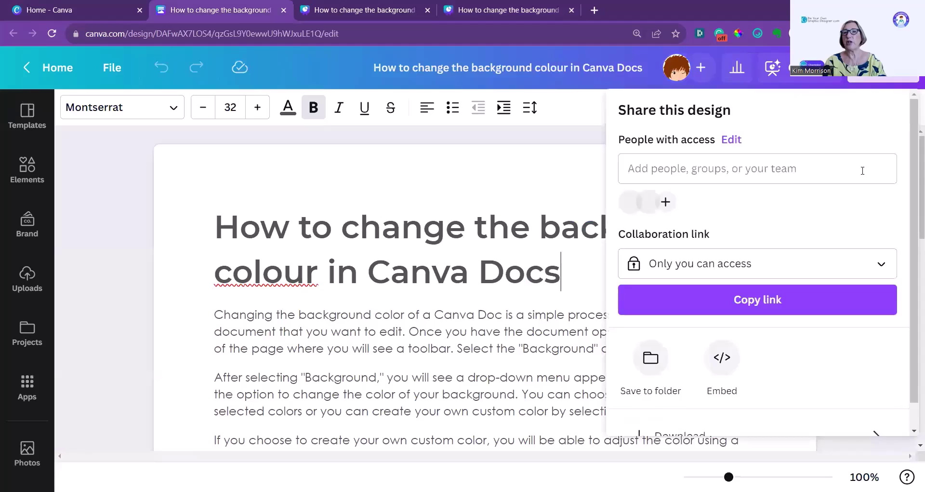
{"action": "scroll", "coordinate": [740, 409], "scroll_direction": "down", "scroll_amount": 1}
{"action": "left_click", "coordinate": [741, 408]}
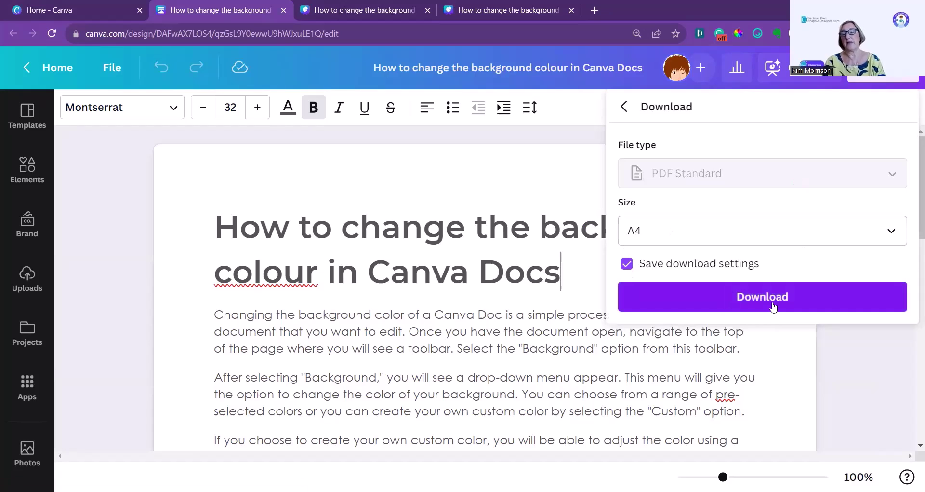
{"action": "left_click", "coordinate": [892, 231]}
{"action": "left_click", "coordinate": [892, 234]}
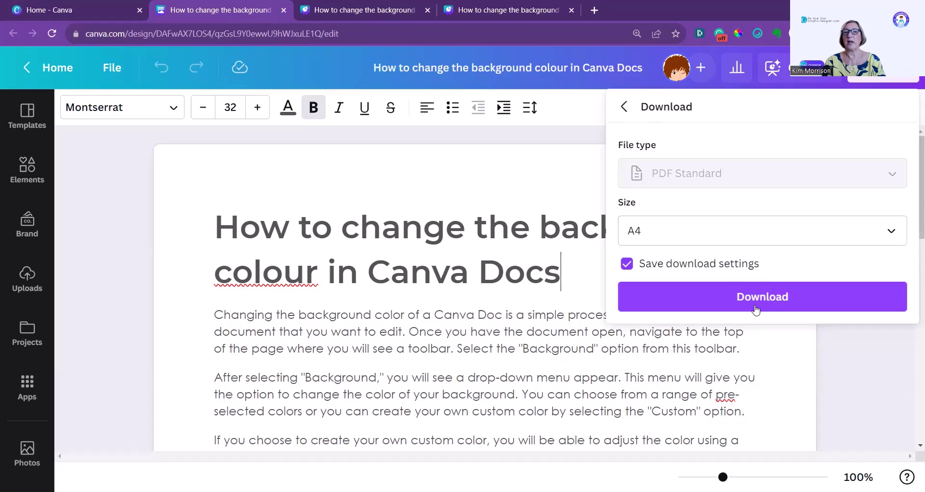
{"action": "left_click", "coordinate": [762, 303]}
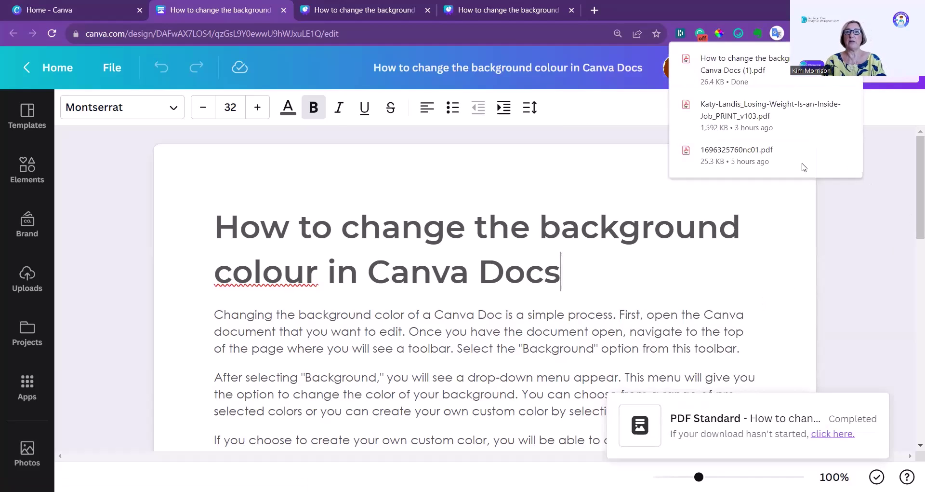
- Import the downloaded PDF via Create a design and open it from Recent designs
{"action": "left_click", "coordinate": [81, 12]}
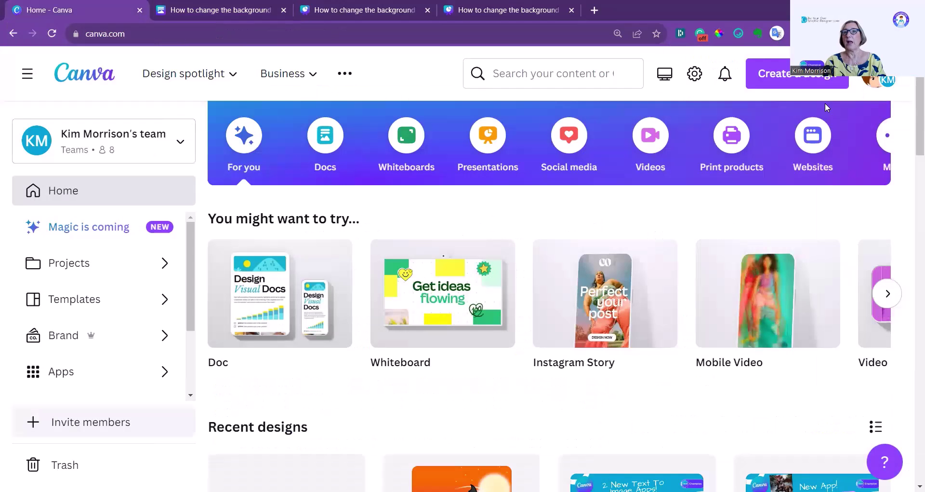
{"action": "left_click", "coordinate": [820, 79]}
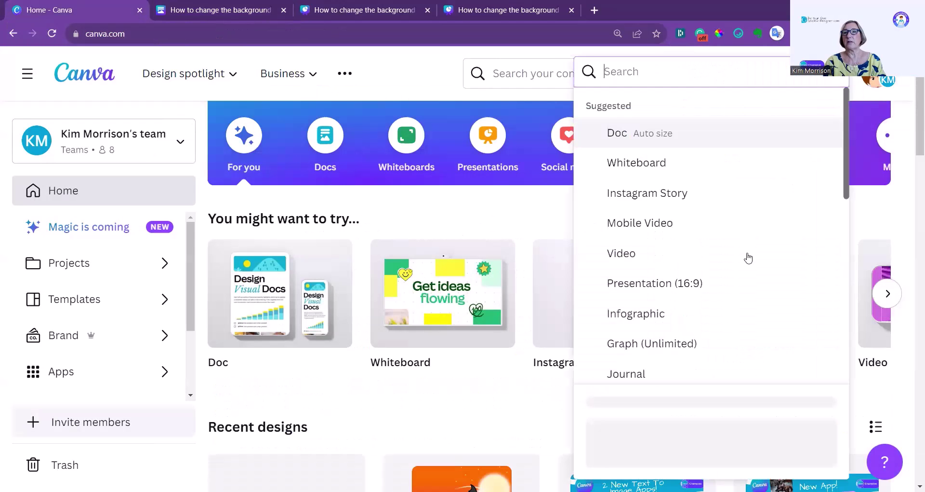
{"action": "left_click", "coordinate": [677, 420]}
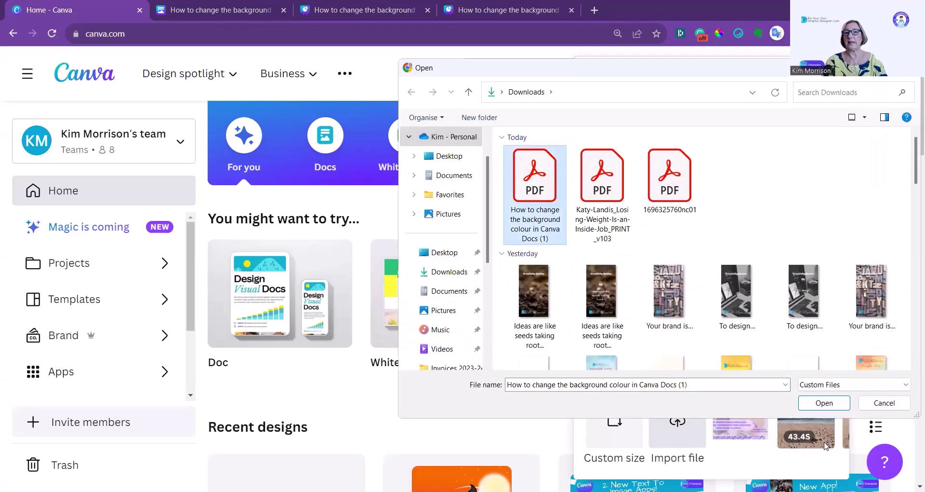
{"action": "left_click", "coordinate": [825, 403]}
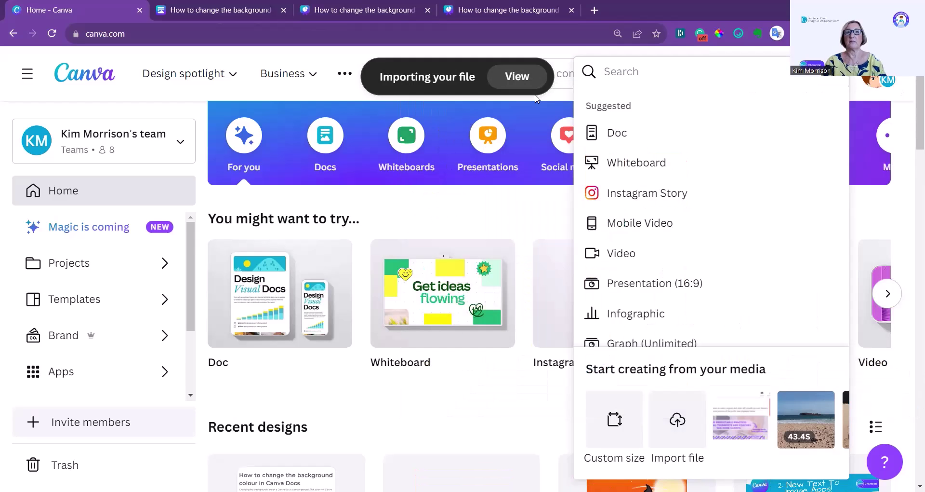
{"action": "scroll", "coordinate": [285, 272], "scroll_direction": "down", "scroll_amount": 2}
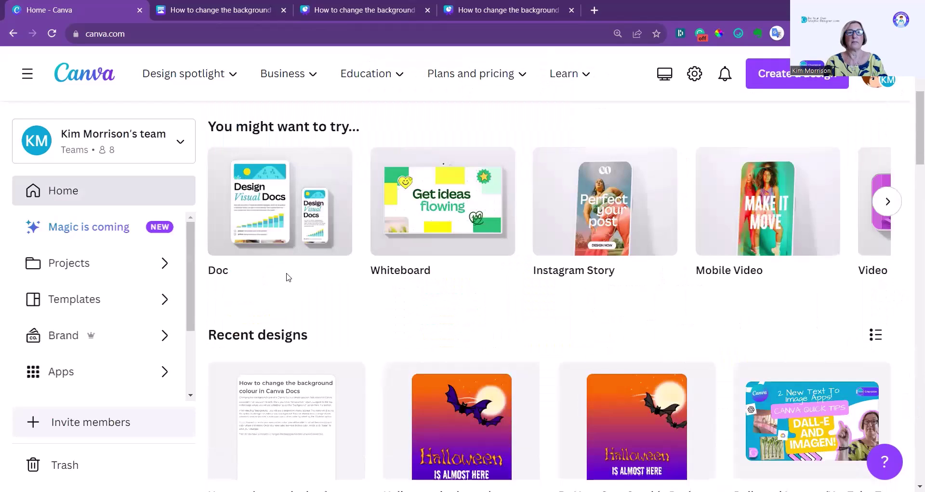
{"action": "scroll", "coordinate": [292, 345], "scroll_direction": "down", "scroll_amount": 2}
{"action": "left_click", "coordinate": [291, 346]}
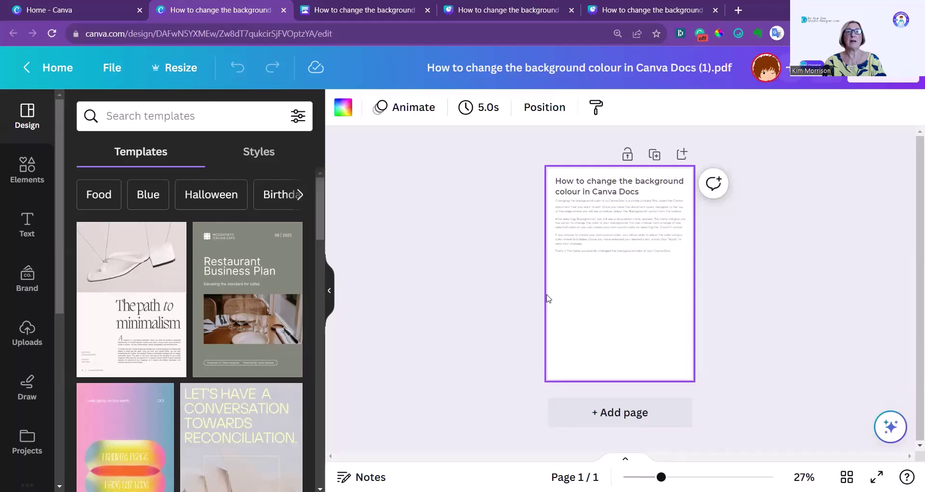
- Apply the pale yellow BYOGD colour to the page background and the text block
{"action": "left_click", "coordinate": [347, 112]}
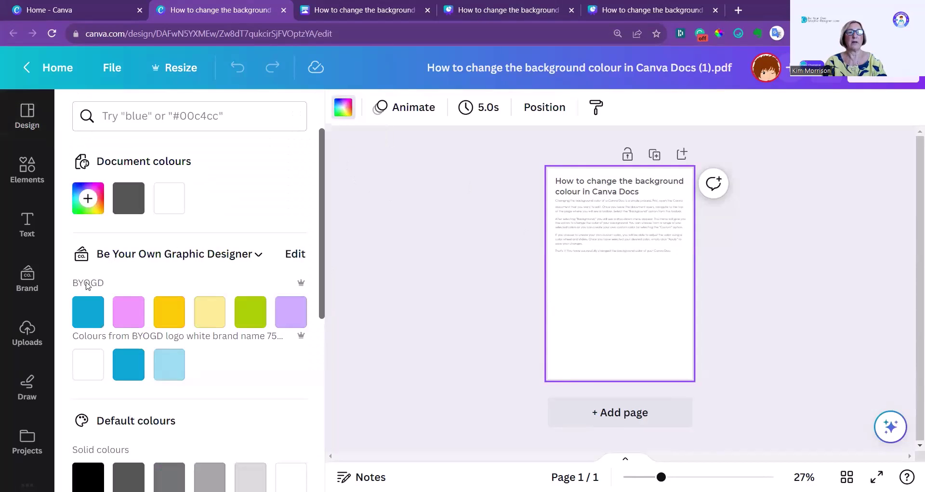
{"action": "left_click", "coordinate": [211, 316]}
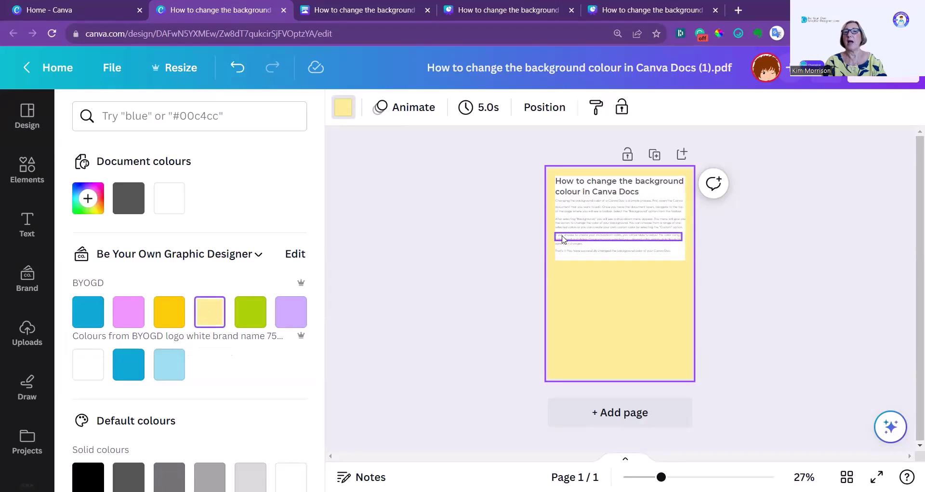
{"action": "left_click", "coordinate": [630, 259]}
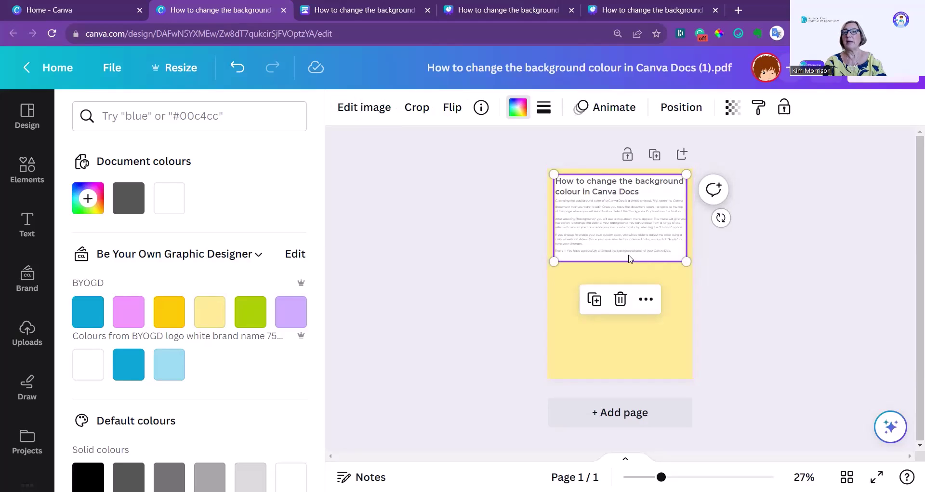
{"action": "left_click", "coordinate": [205, 318]}
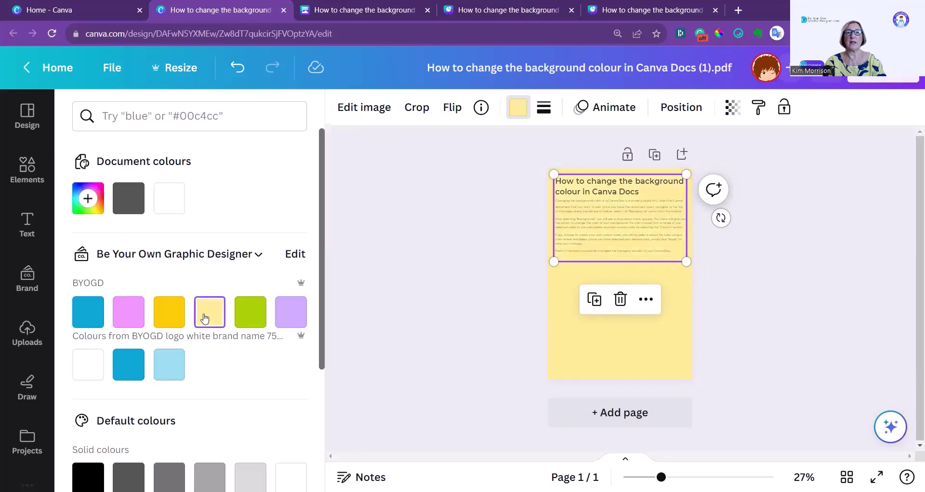
- Set a body text line and the closing line from 10.8 to font size 21
{"action": "left_click", "coordinate": [572, 218]}
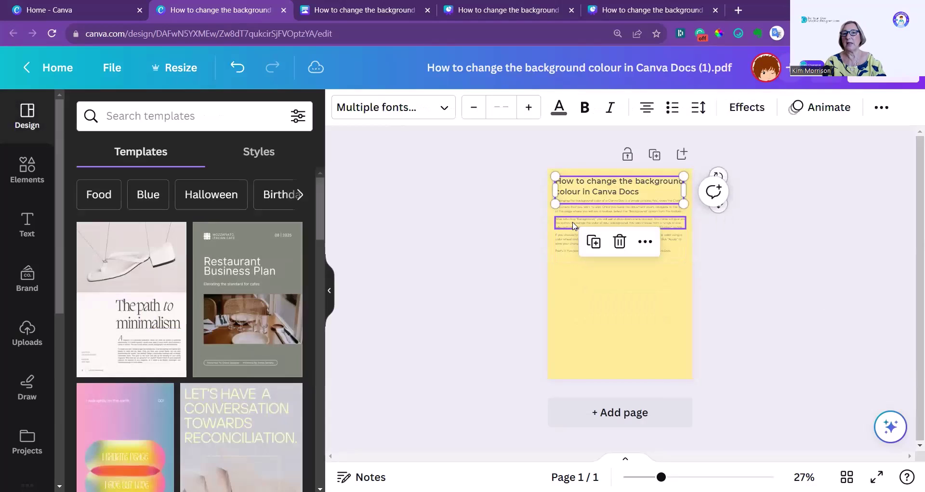
{"action": "left_click", "coordinate": [580, 214]}
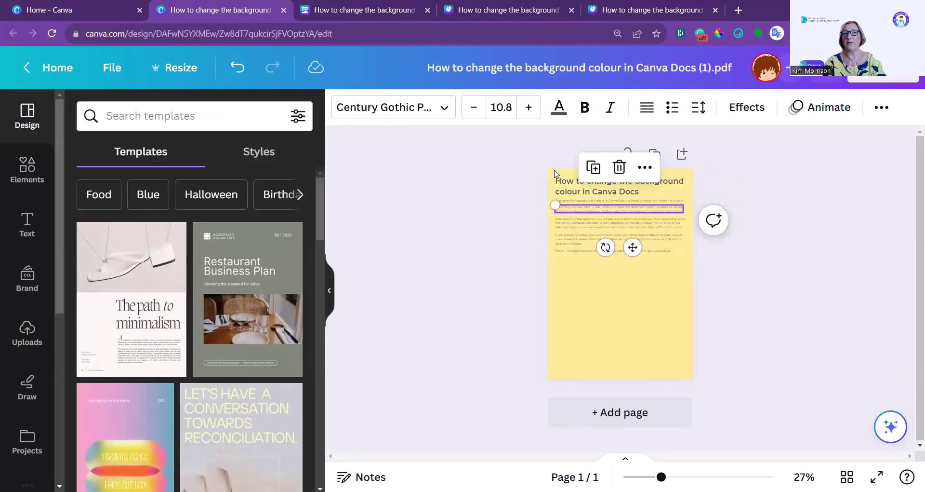
{"action": "left_click", "coordinate": [501, 107]}
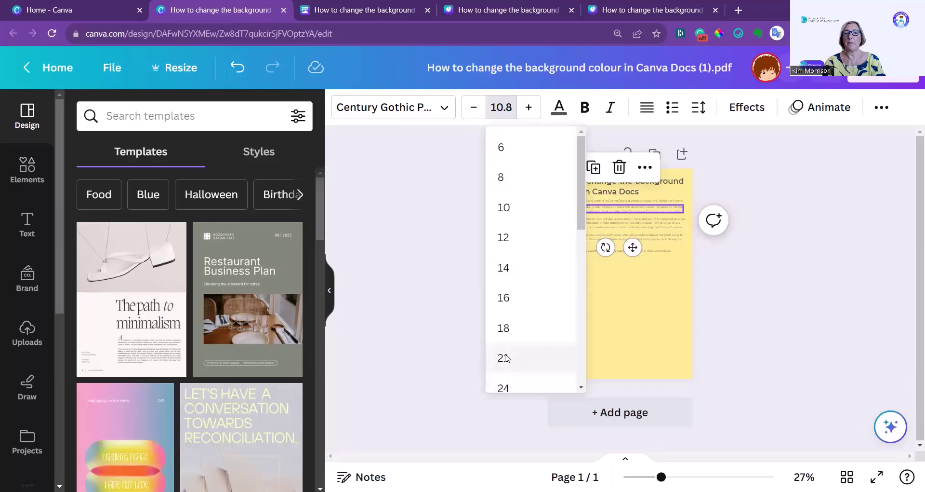
{"action": "left_click", "coordinate": [504, 358]}
{"action": "left_click", "coordinate": [612, 253]}
{"action": "left_click", "coordinate": [501, 107]}
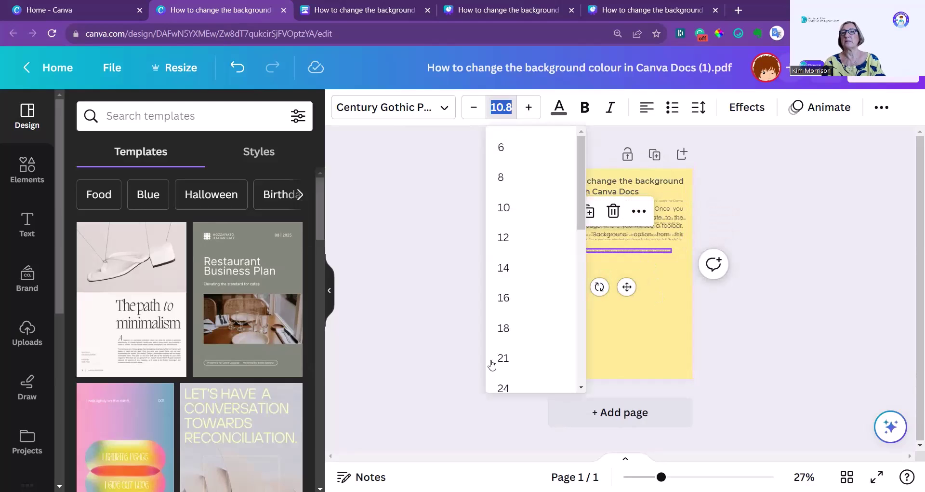
{"action": "left_click", "coordinate": [503, 357]}
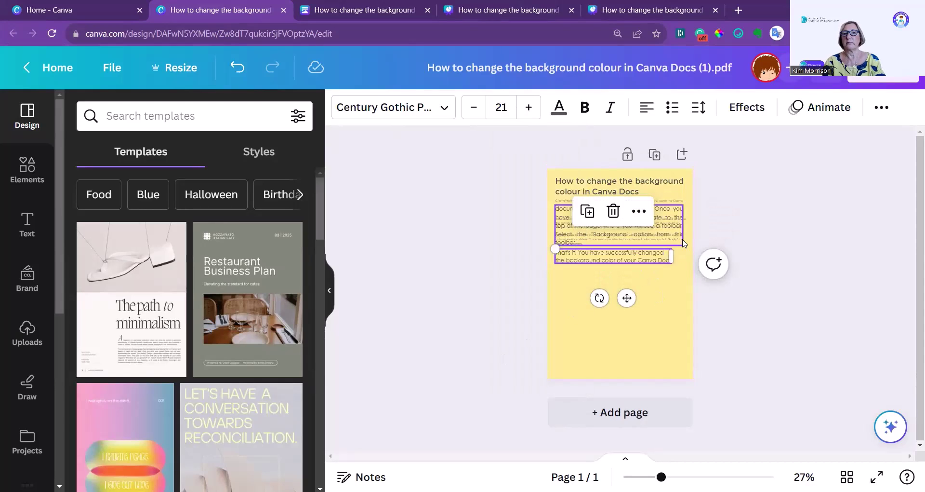